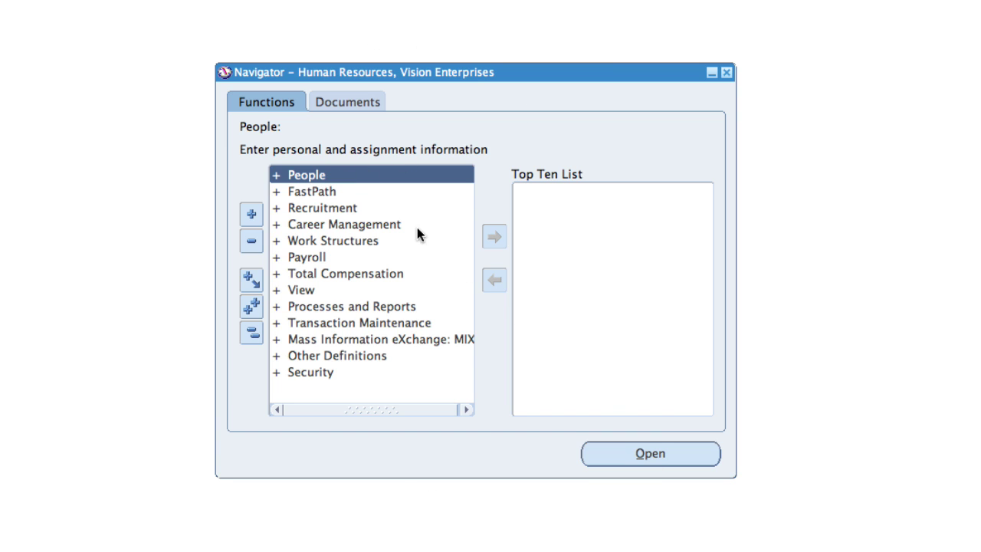
Step: Open People > Enter and Maintain from the Navigator to bring up the People form
double_click(325, 176)
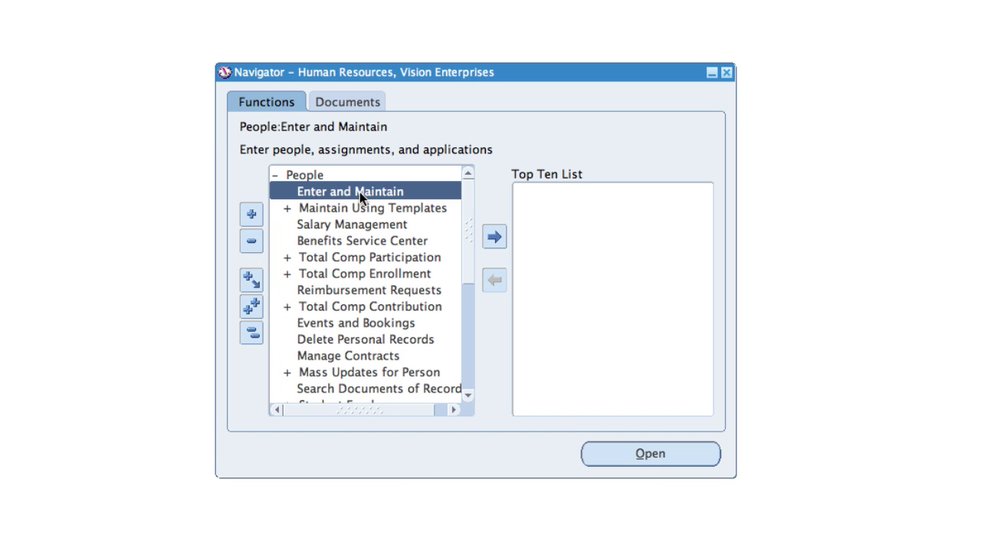
double_click(359, 192)
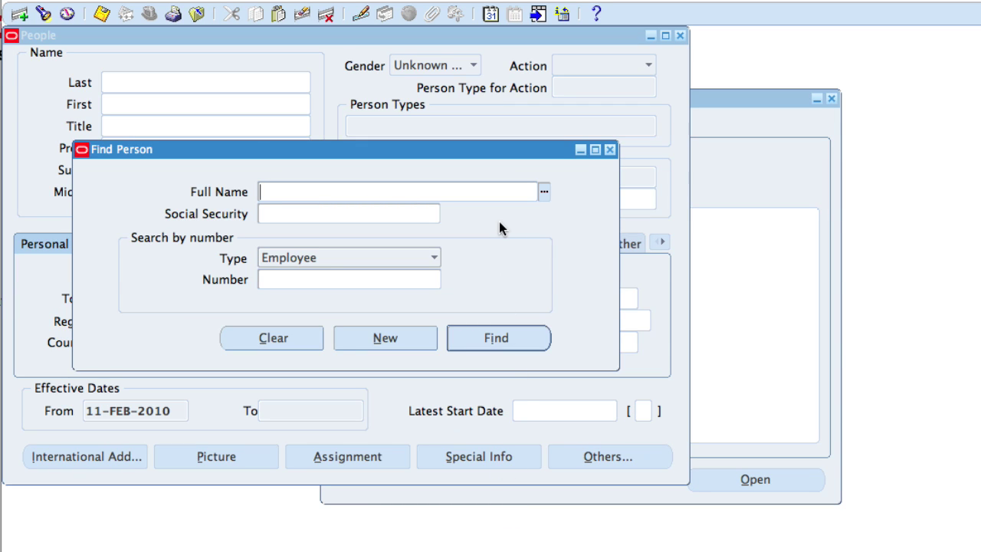
Step: Choose New in the Find Person dialog to get a blank person record
click(380, 339)
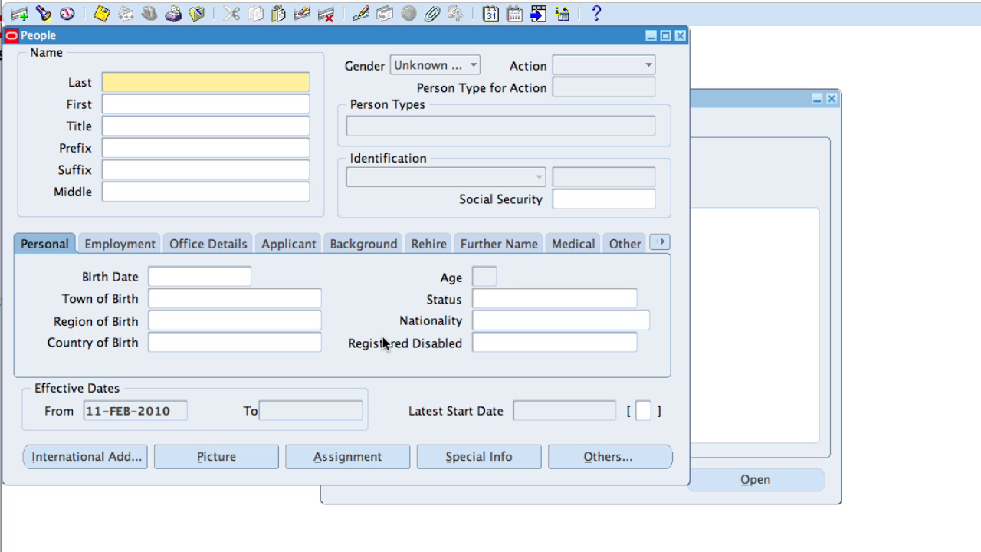
Step: Change the effective date to 01-FEB-2010, picking 1 February 2010 from the calendar
click(491, 14)
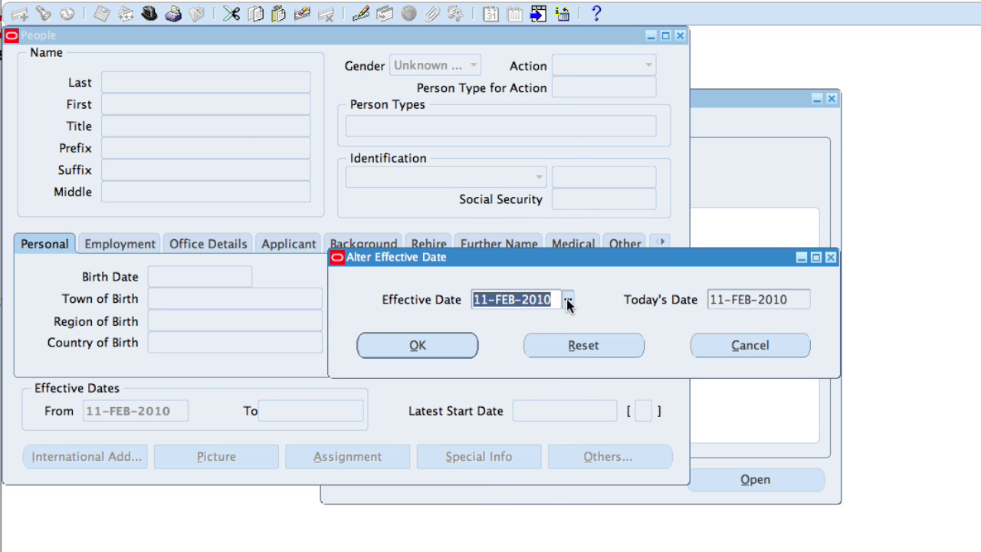
click(568, 300)
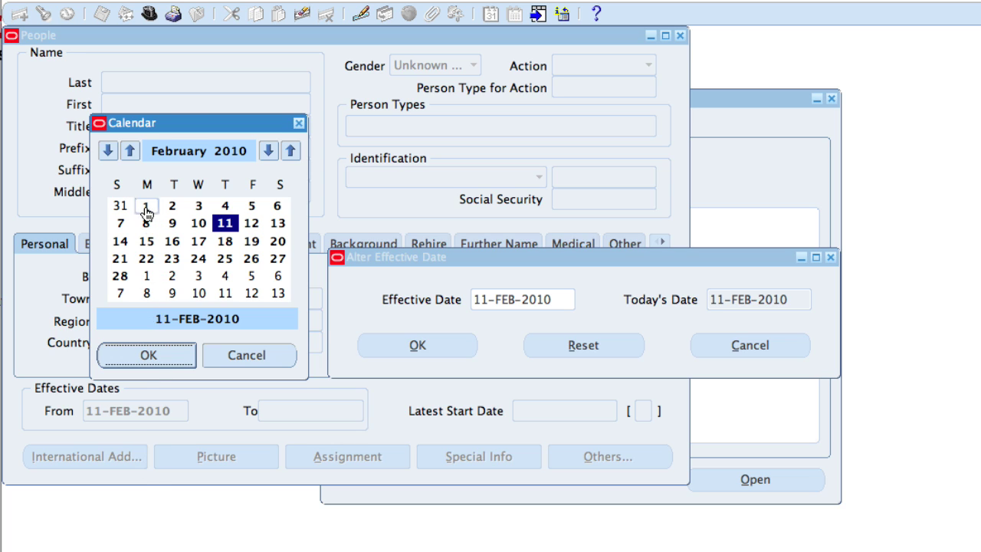
click(145, 206)
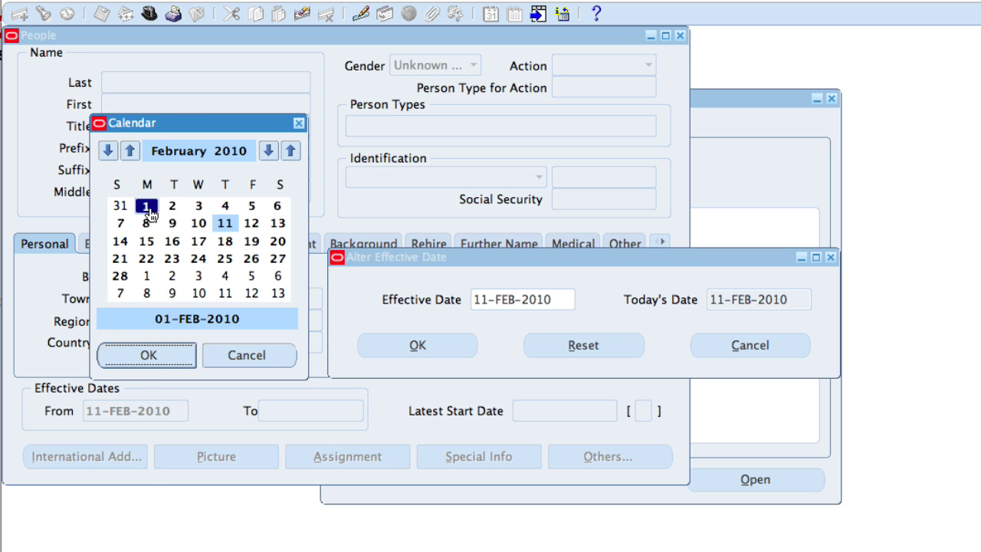
click(147, 354)
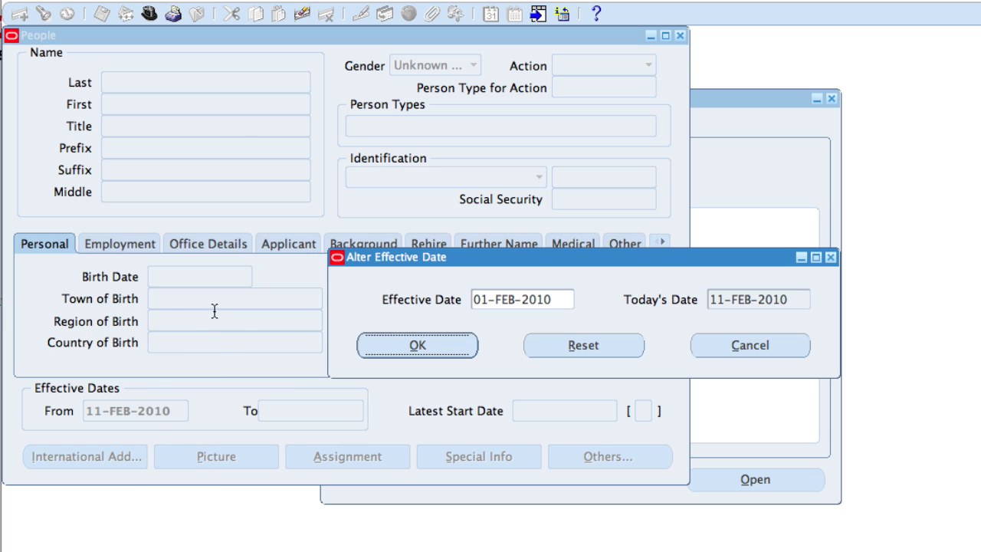
click(426, 346)
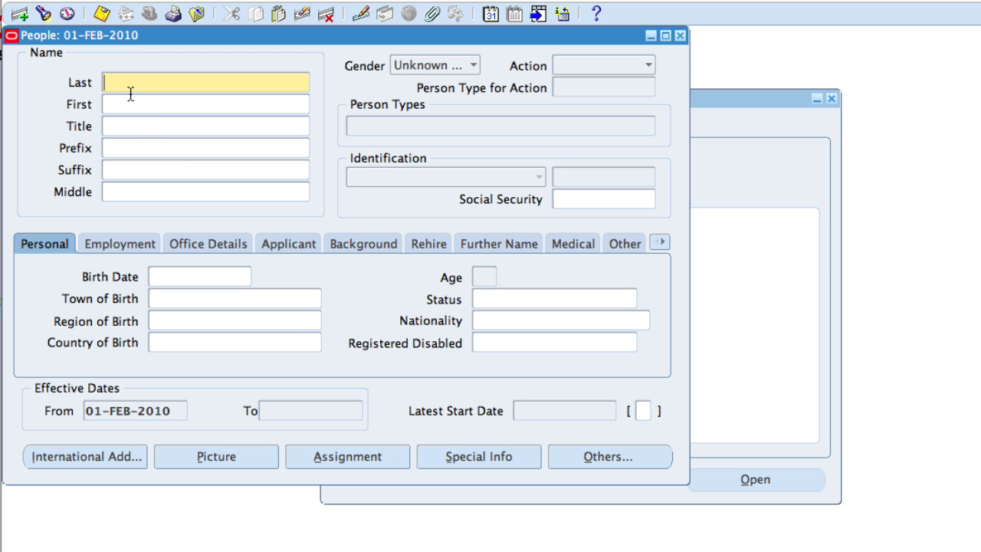
Step: Enter the new person's last and first name and set gender to Male
click(207, 105)
click(473, 65)
click(411, 33)
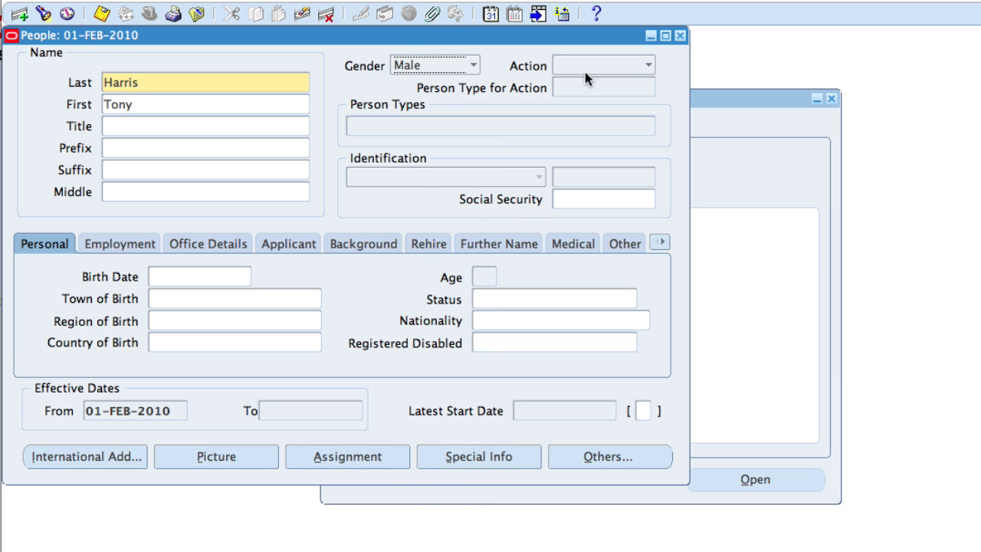
Step: Set the action to Create Employment with person type Employee
click(648, 66)
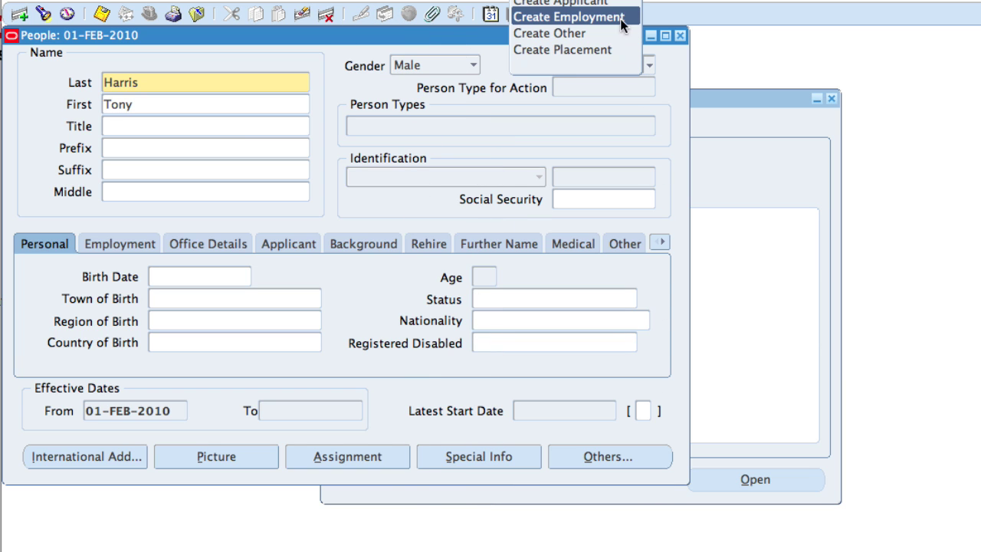
click(623, 17)
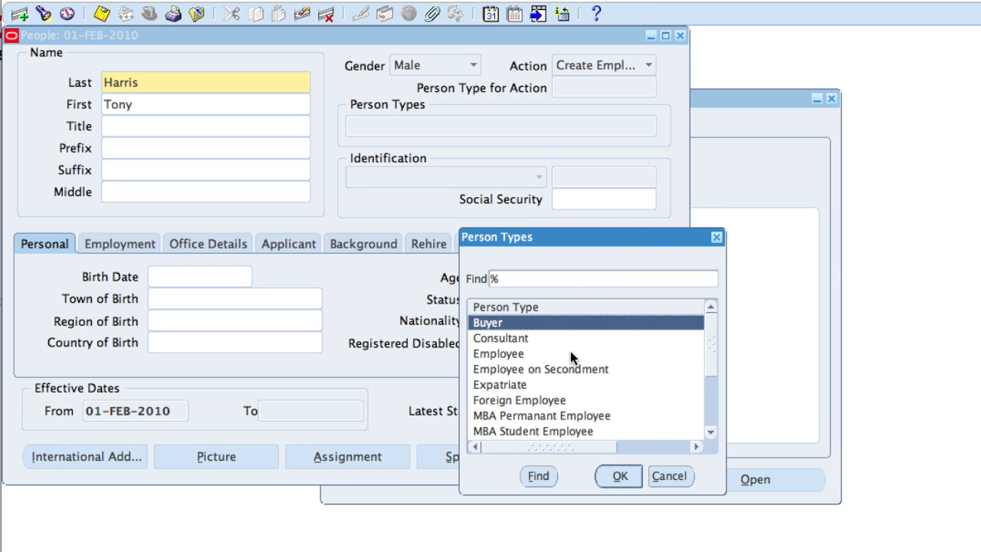
click(524, 354)
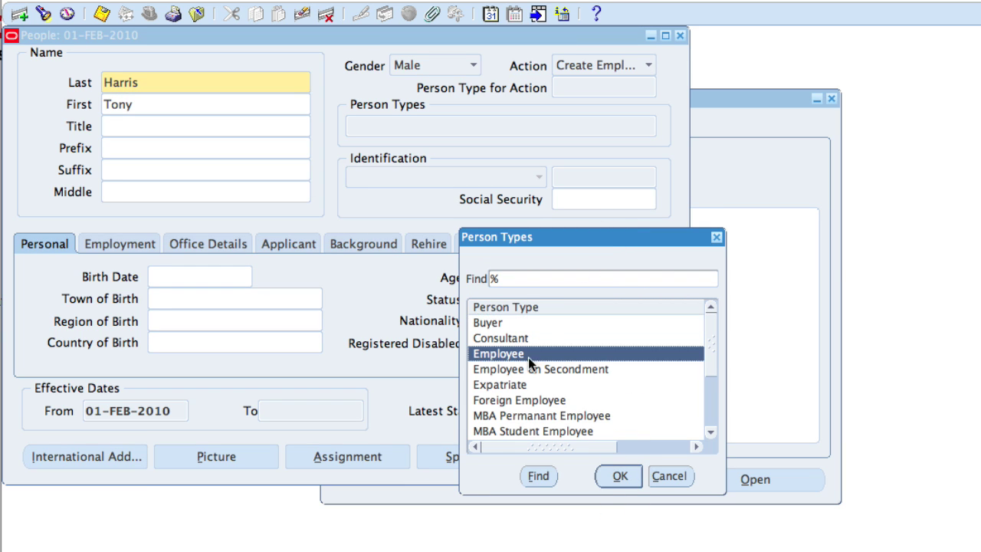
click(620, 476)
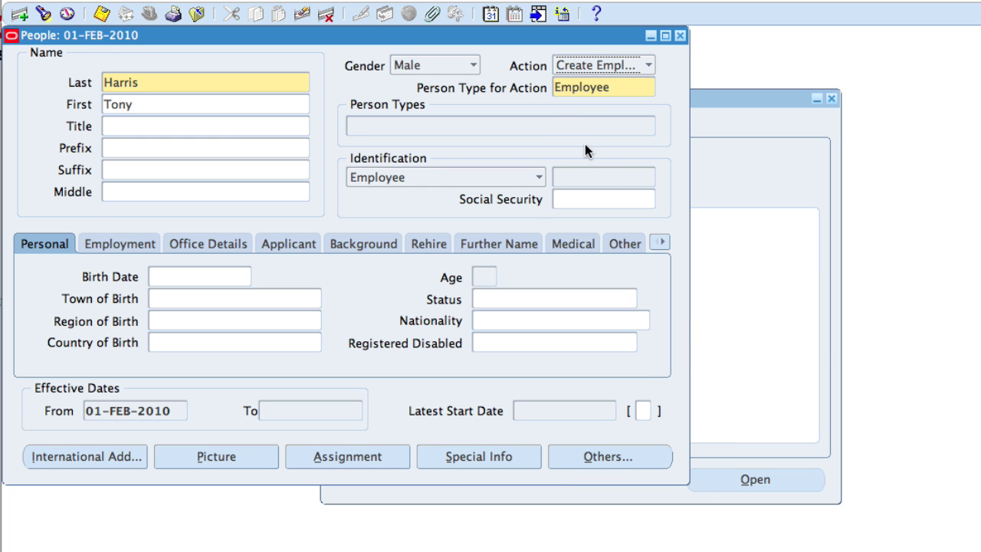
click(579, 199)
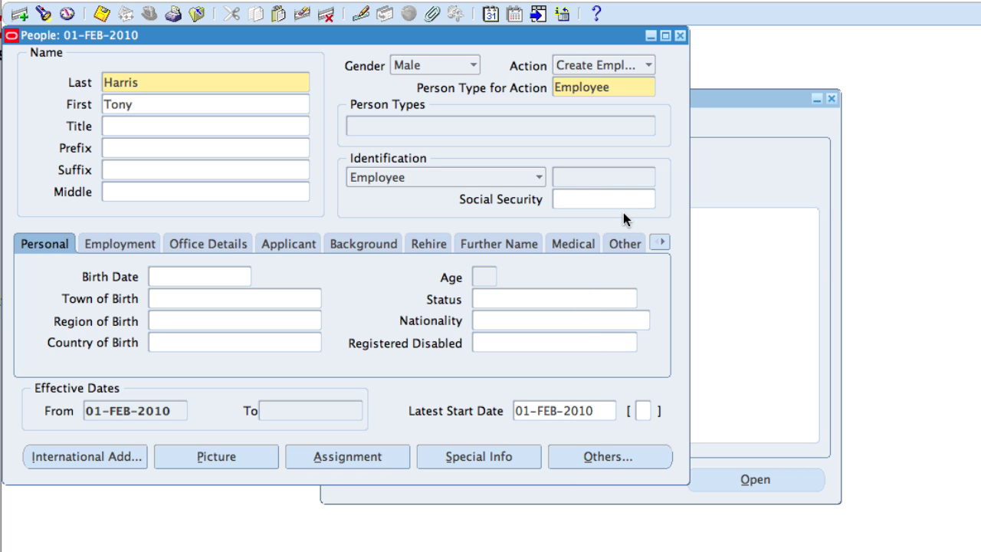
Step: Enter the social security number and birth date 01-JAN-1970, then save the employee
click(187, 277)
text(01)
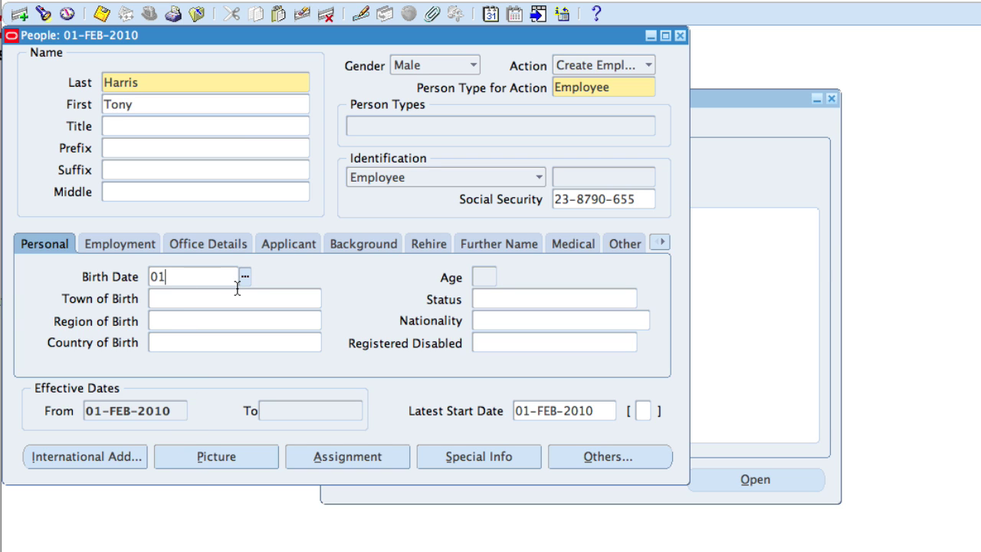
text(-JAN-1970)
click(484, 276)
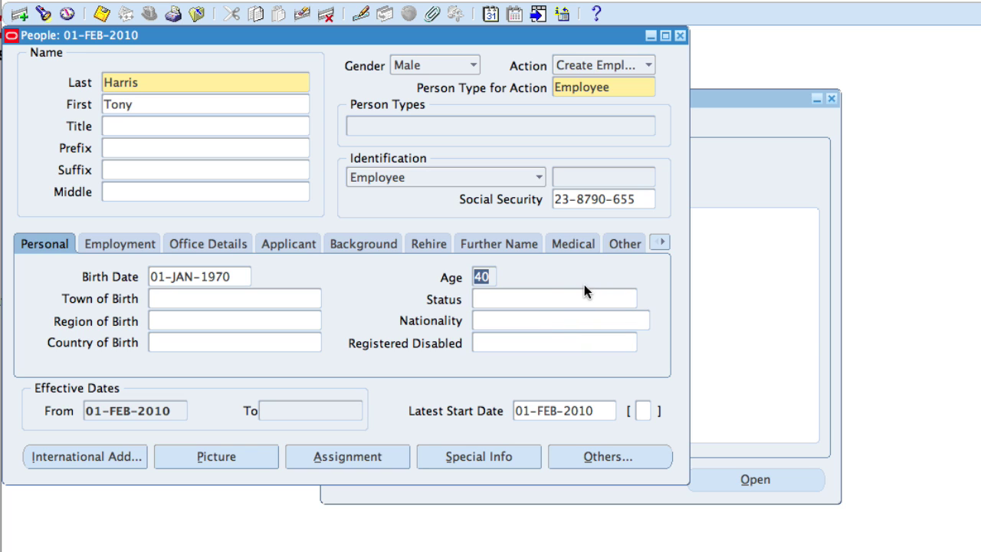
click(100, 15)
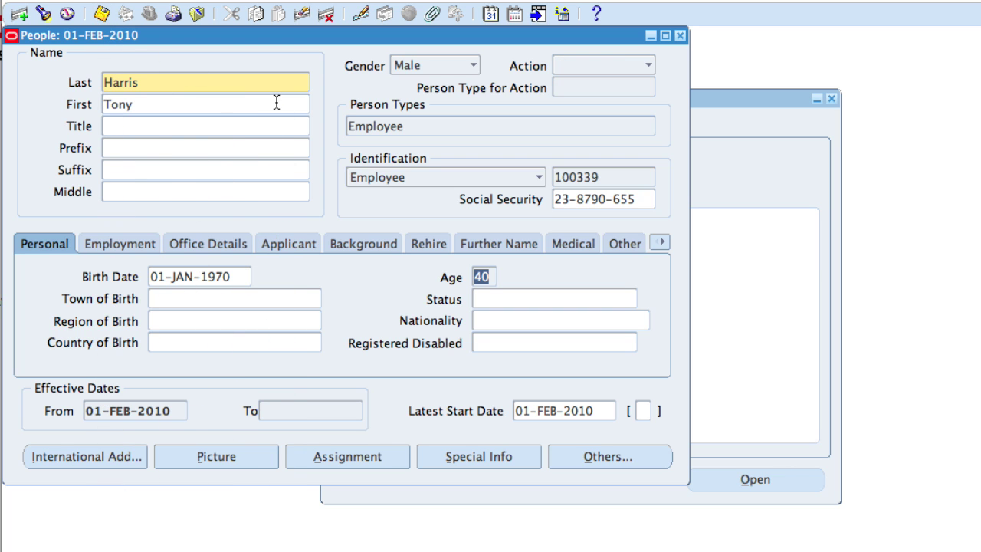
Step: In the assignment, set the organization to Vision Operations via an LOV search
click(334, 463)
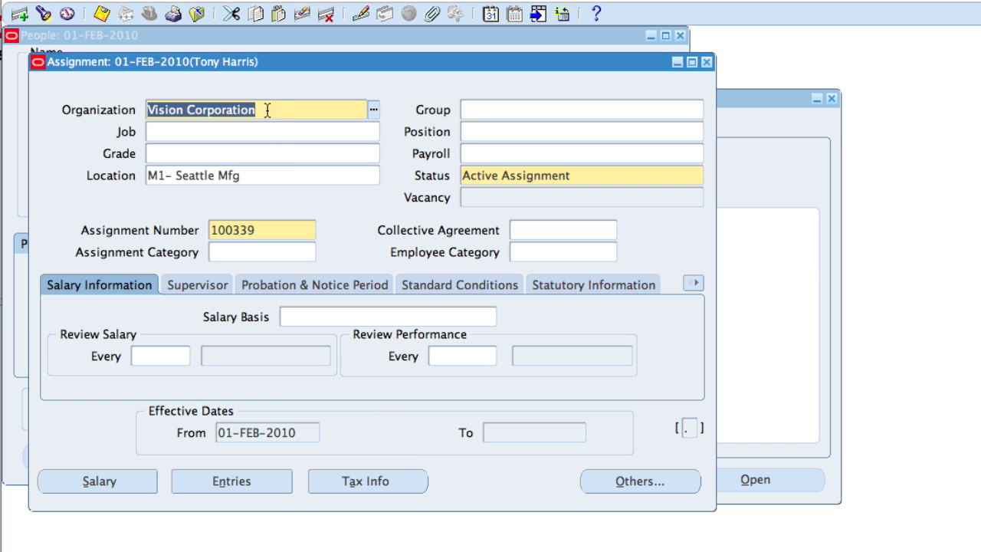
click(373, 111)
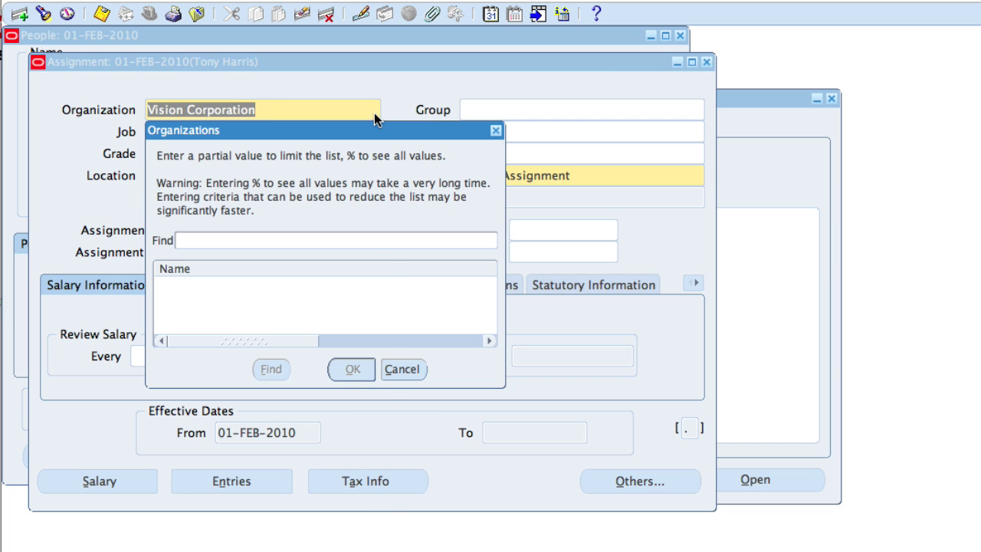
text(vision oper)
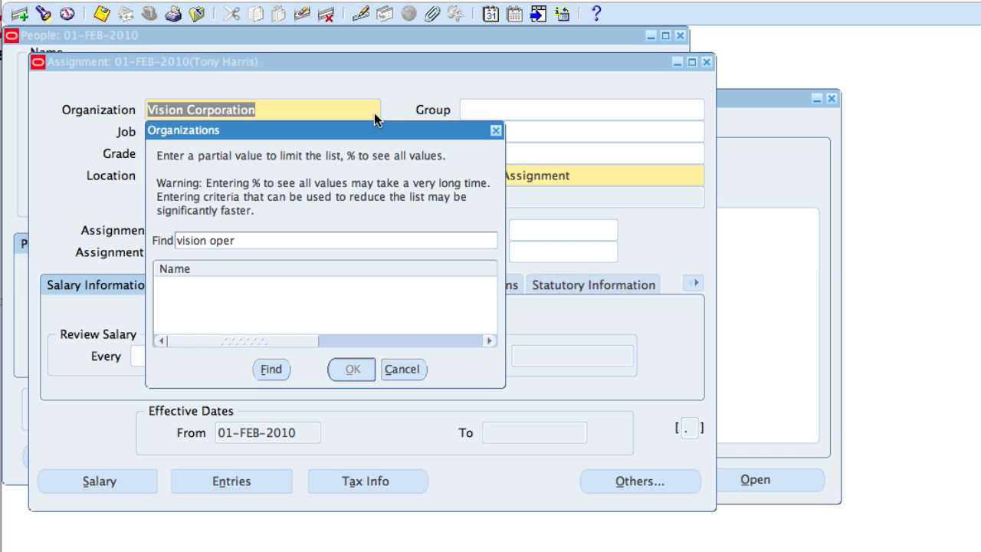
click(280, 370)
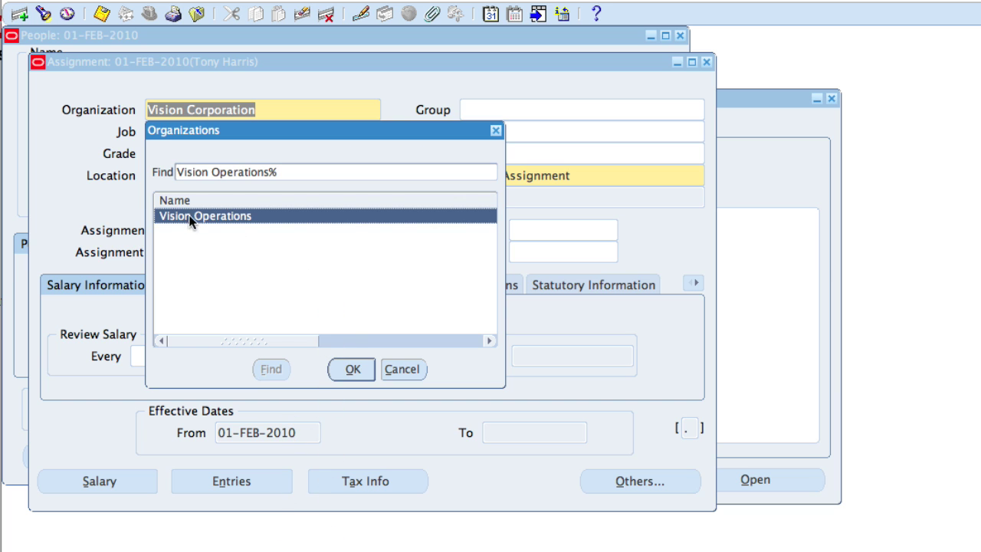
click(351, 368)
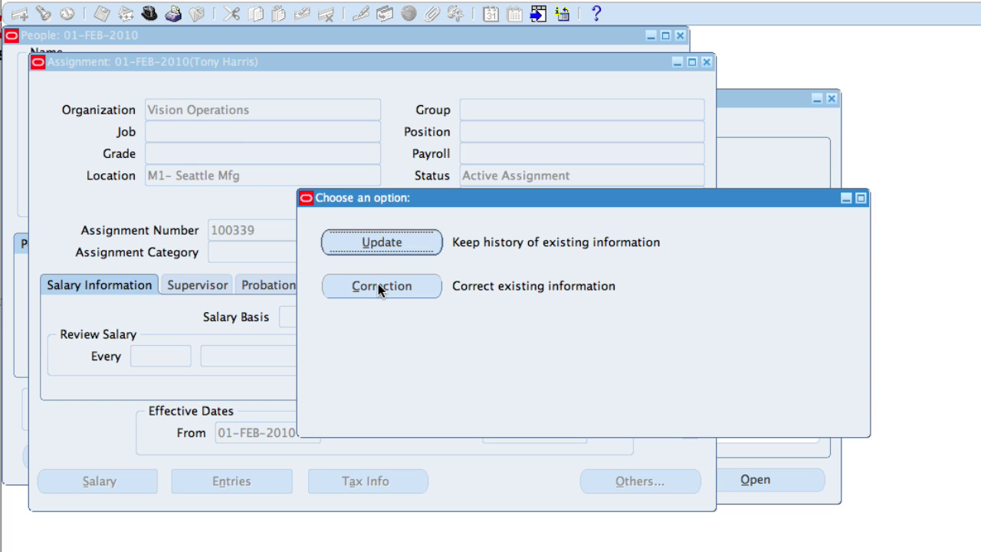
Step: As a correction, set job MGR500.Manager and position MM400.Materials Manager, accepting position defaults
click(378, 288)
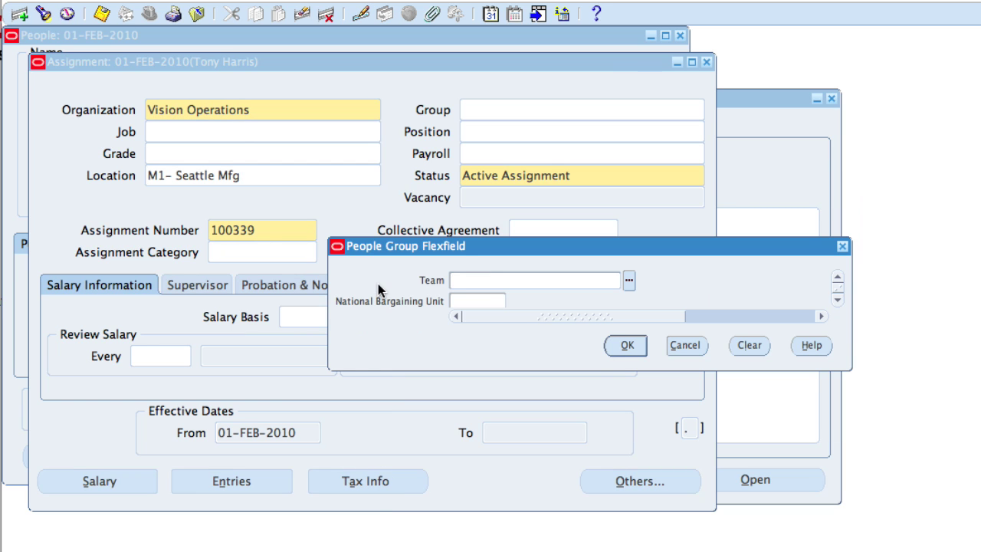
click(694, 349)
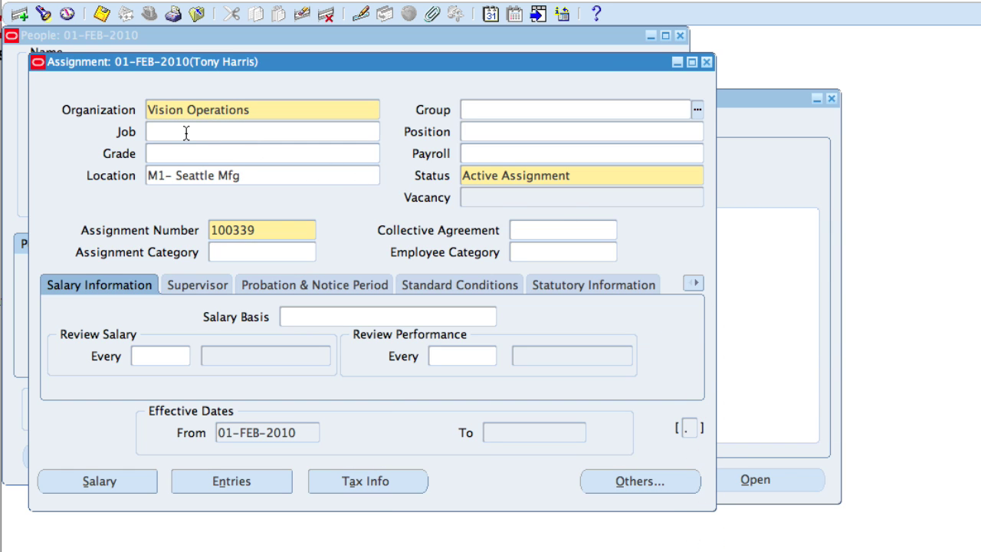
click(186, 133)
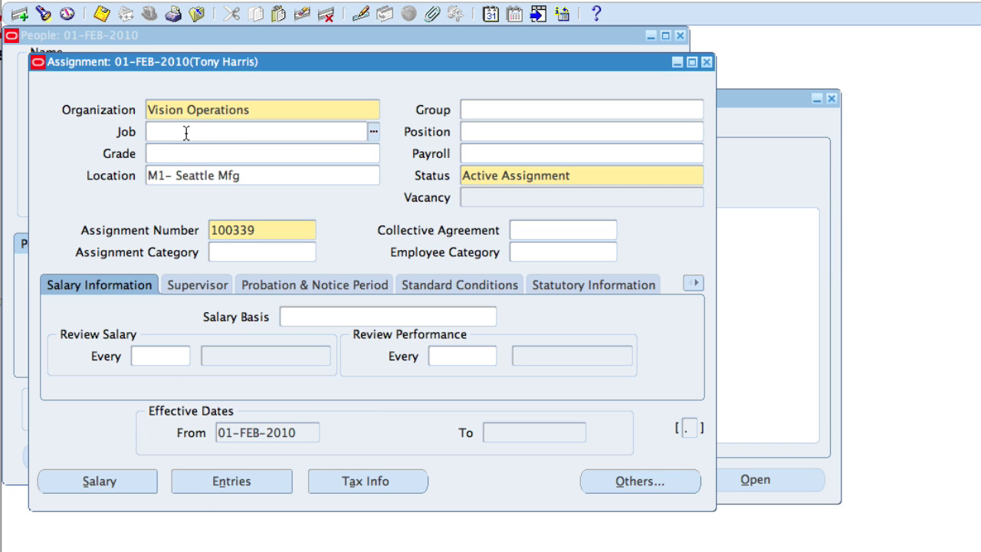
text(mgr500.m)
key(Tab)
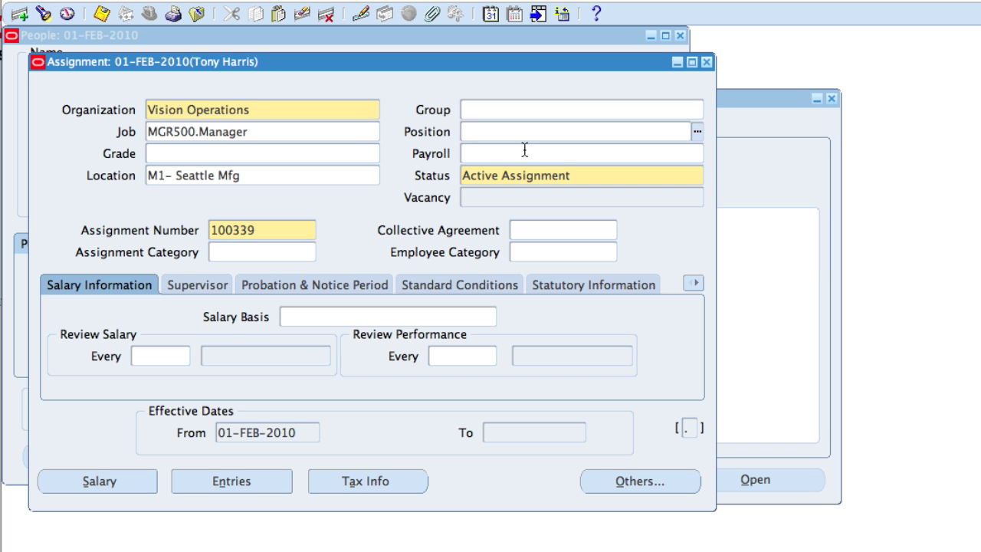
text(mm400)
key(Tab)
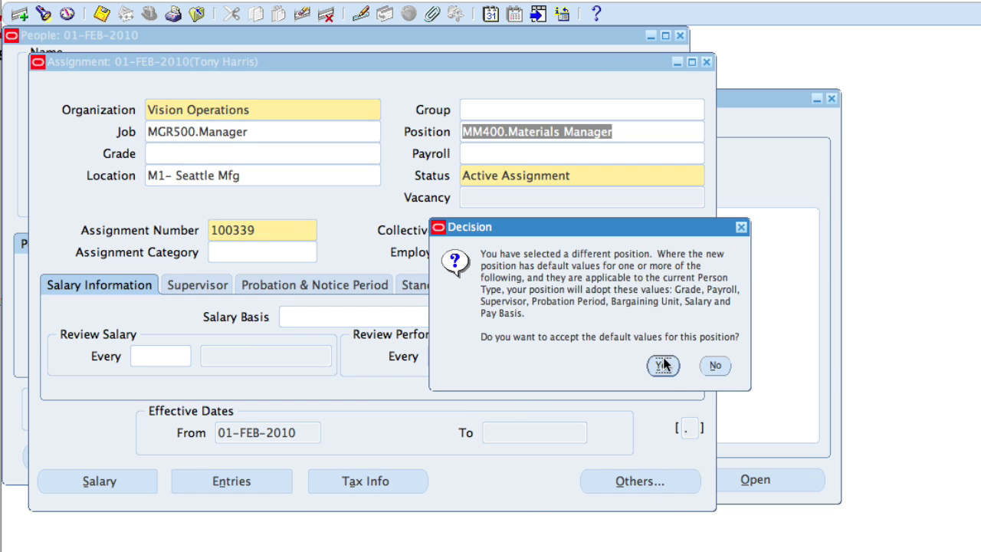
click(663, 366)
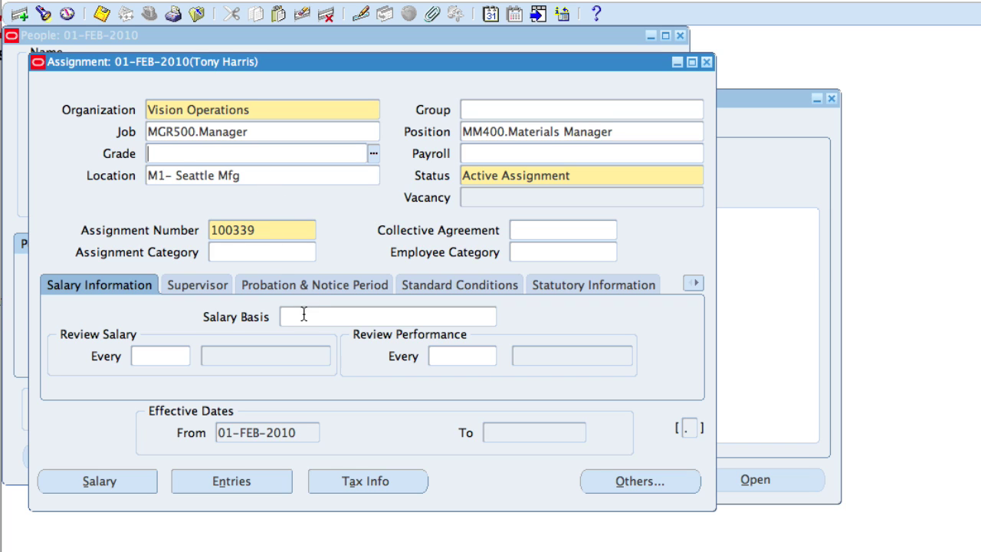
Step: Assign the third match of a partial-name supervisor search as the assignment's supervisor
click(197, 285)
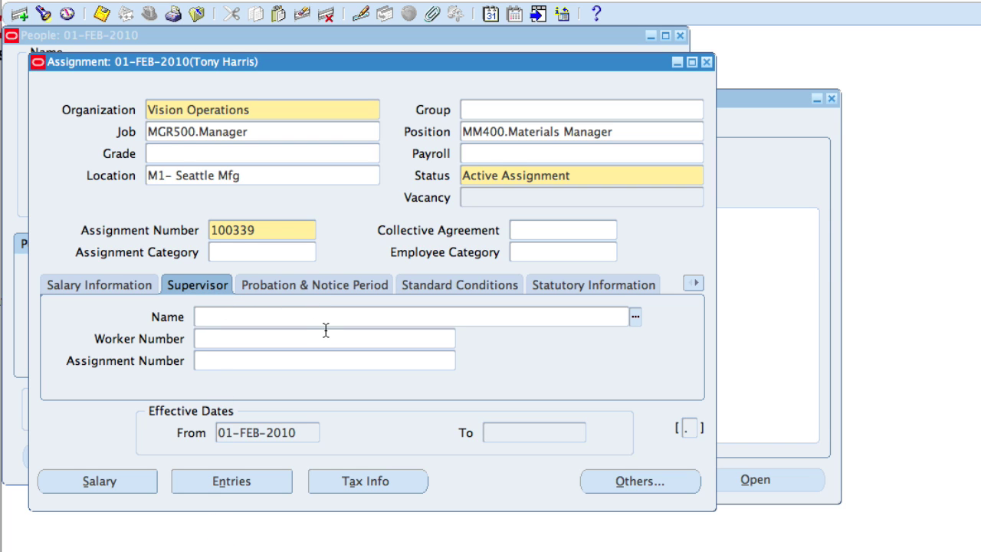
text(%stock%)
key(Tab)
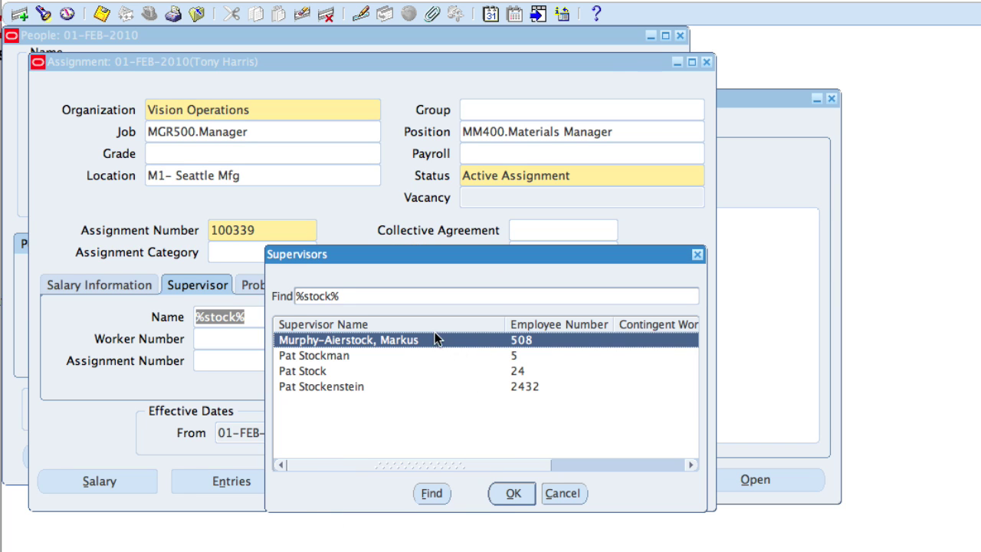
click(325, 370)
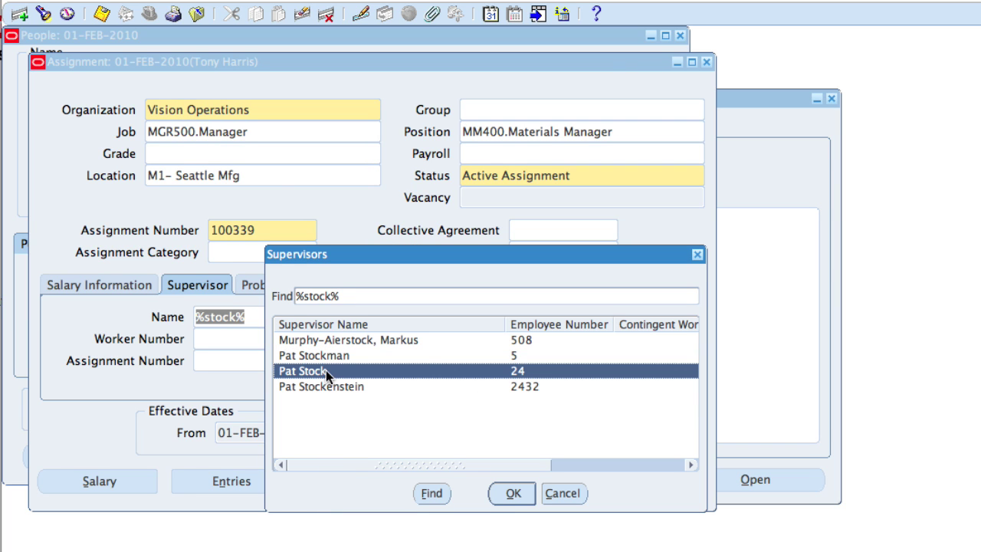
click(512, 493)
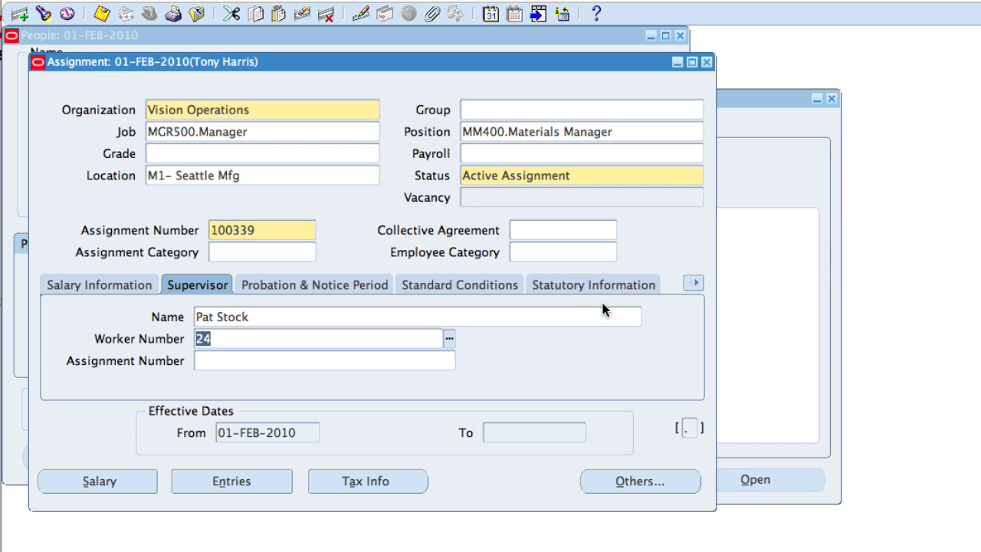
Step: Set the Purchase Order Information ledger to Vision Operations and begin the expense account
click(694, 284)
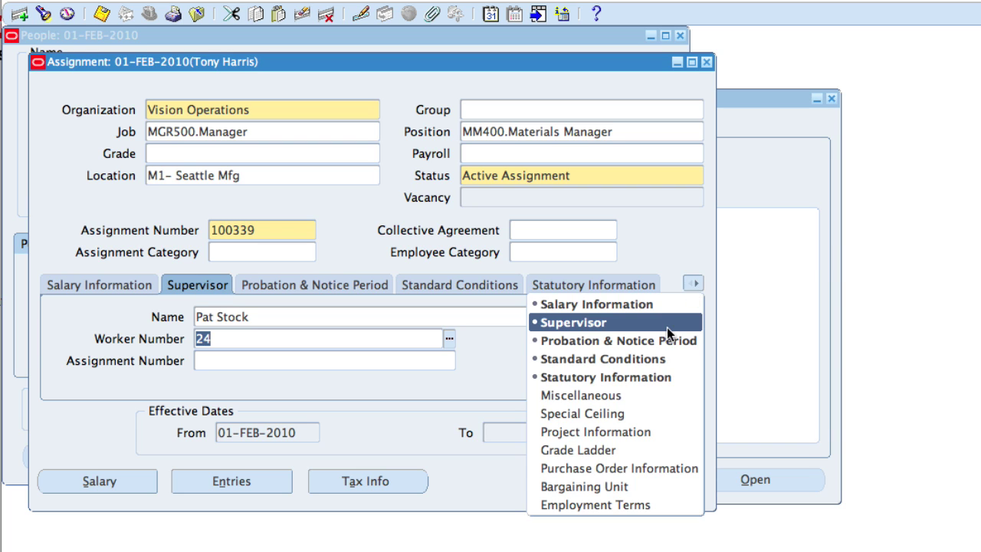
click(622, 470)
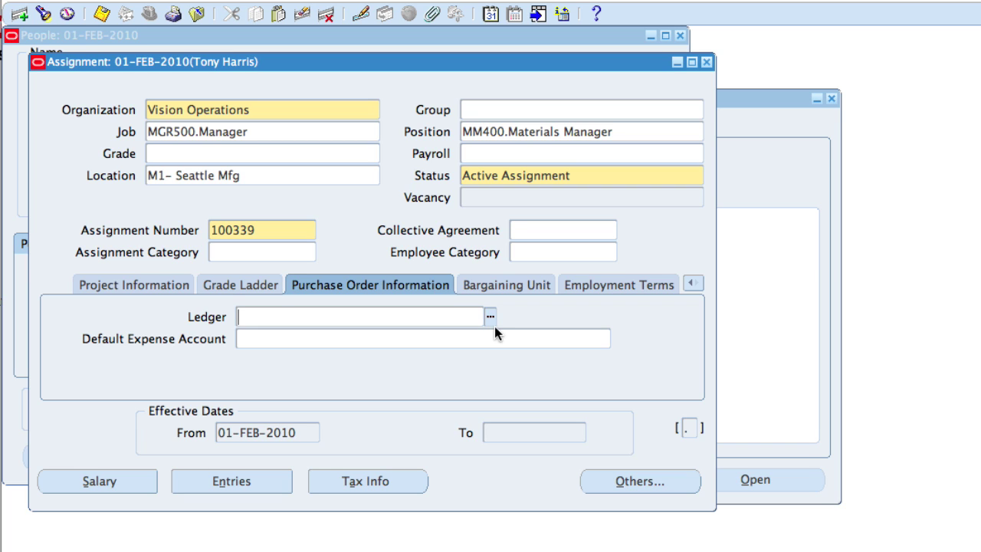
text(V)
text(ision op)
key(Tab)
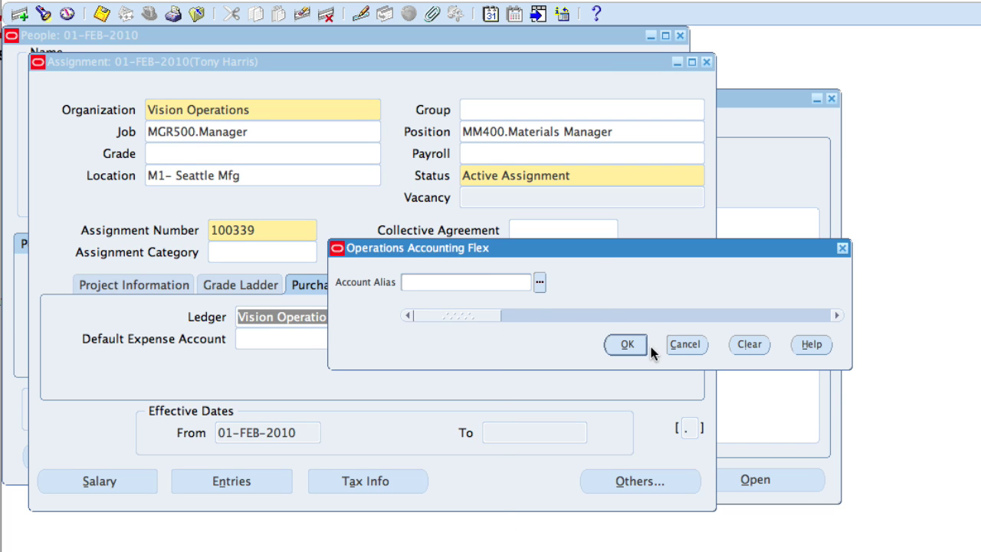
click(637, 344)
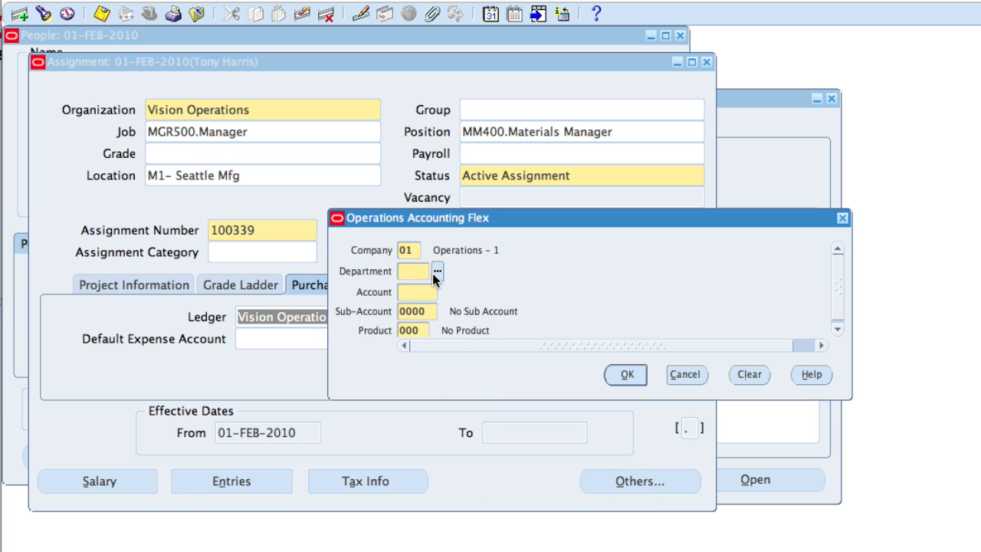
Step: Enter expense account department 110 (Facilities Resources) and account 7740 (Miscellaneous)
text(110)
key(Tab)
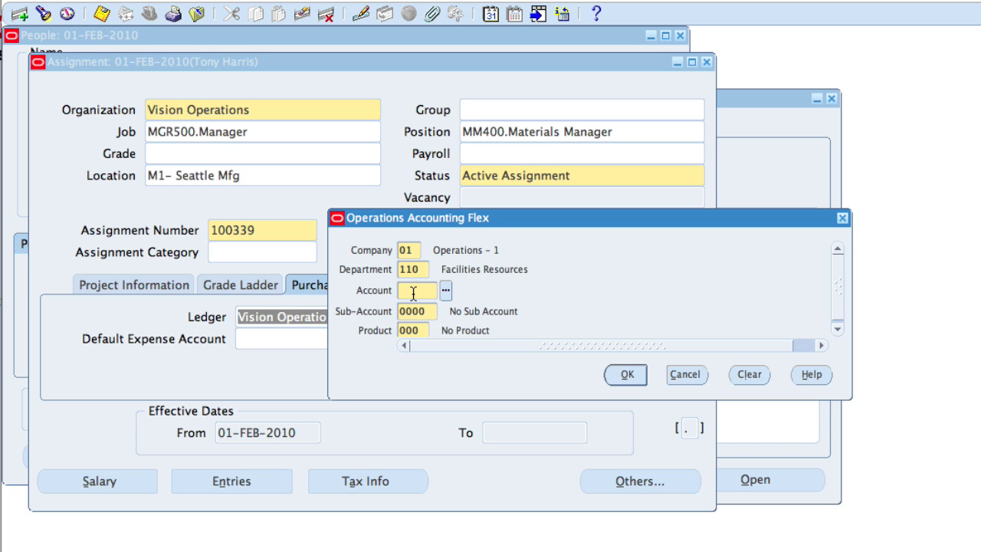
text(7740)
key(Tab)
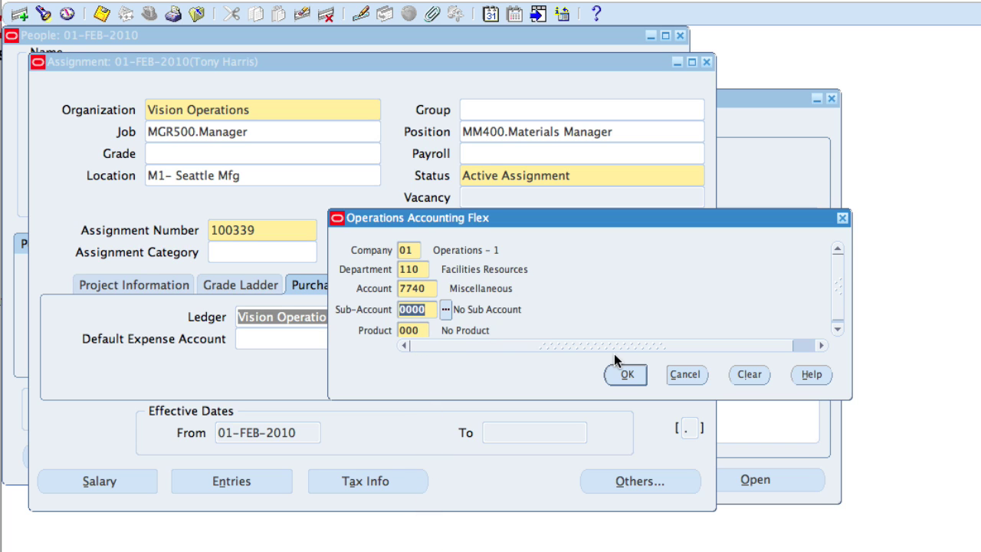
Step: Accept the expense account and save the assignment, keeping the M1- Seattle Mfg location
click(628, 376)
click(629, 375)
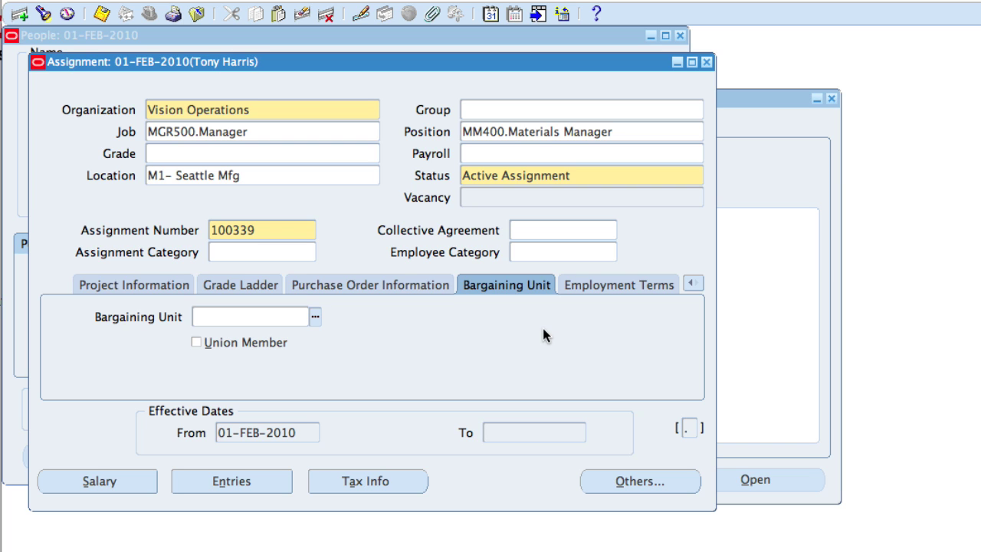
click(101, 16)
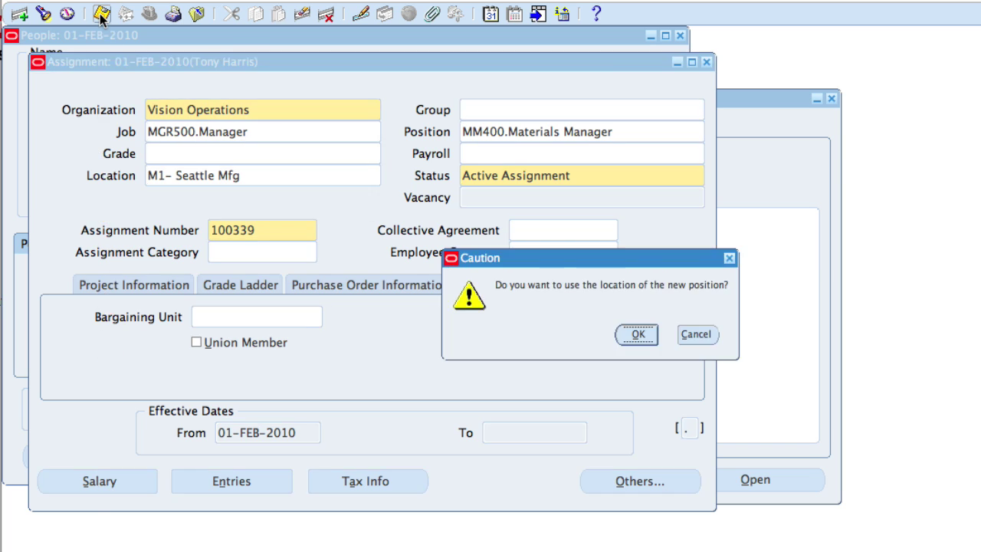
click(688, 337)
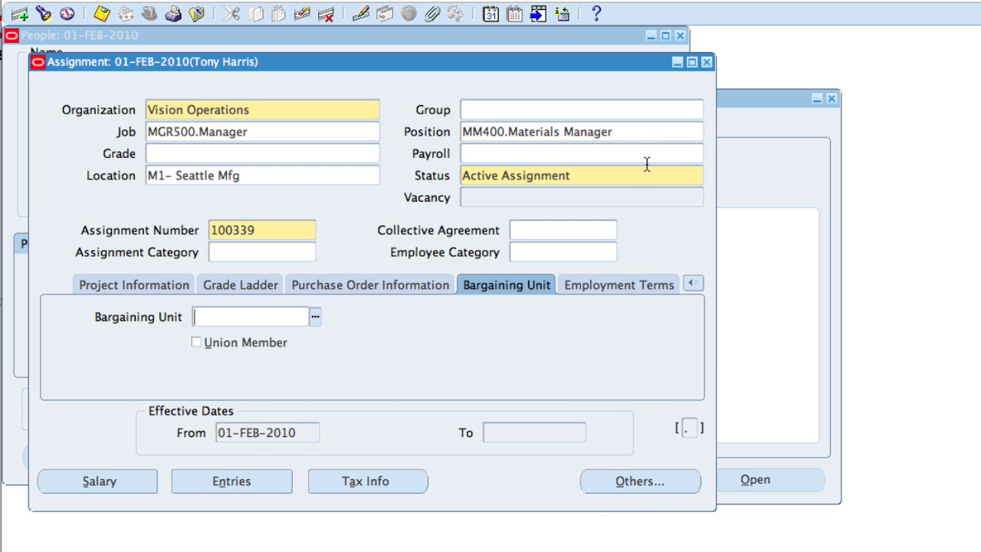
Step: Close the Assignment window to return to the new employee's People record
click(706, 61)
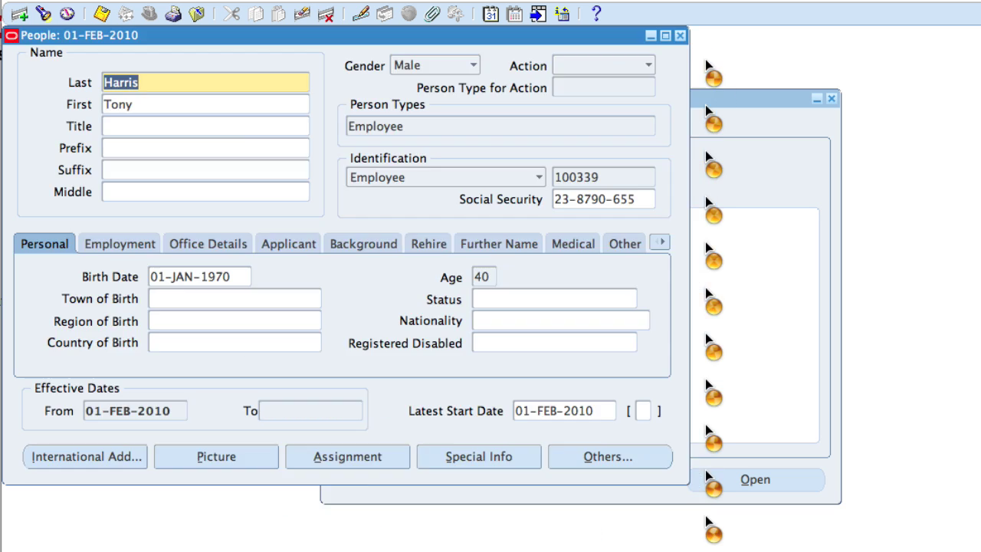